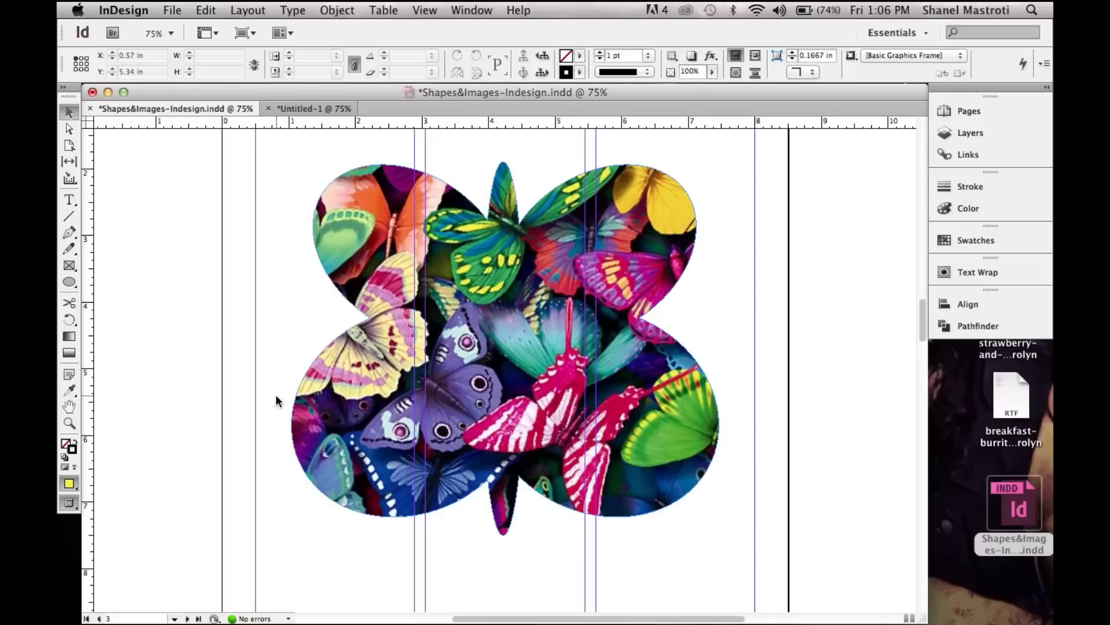
# Bring the blank Untitled-1 document to the front, dismissing the File menu unused
pyautogui.click(319, 110)
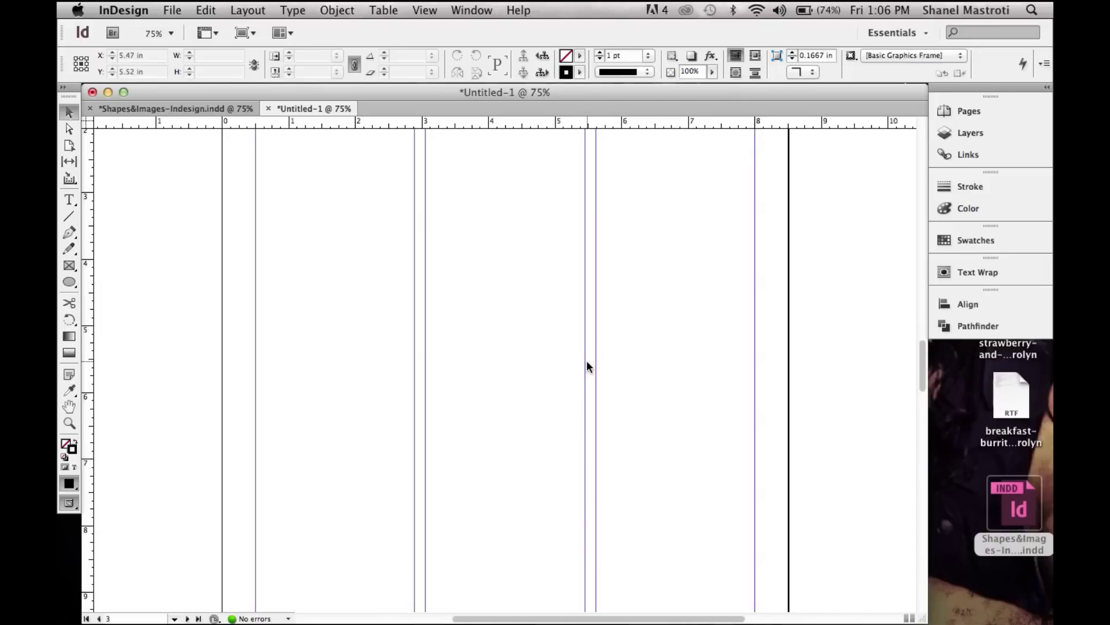
pyautogui.click(170, 14)
pyautogui.moveTo(191, 29)
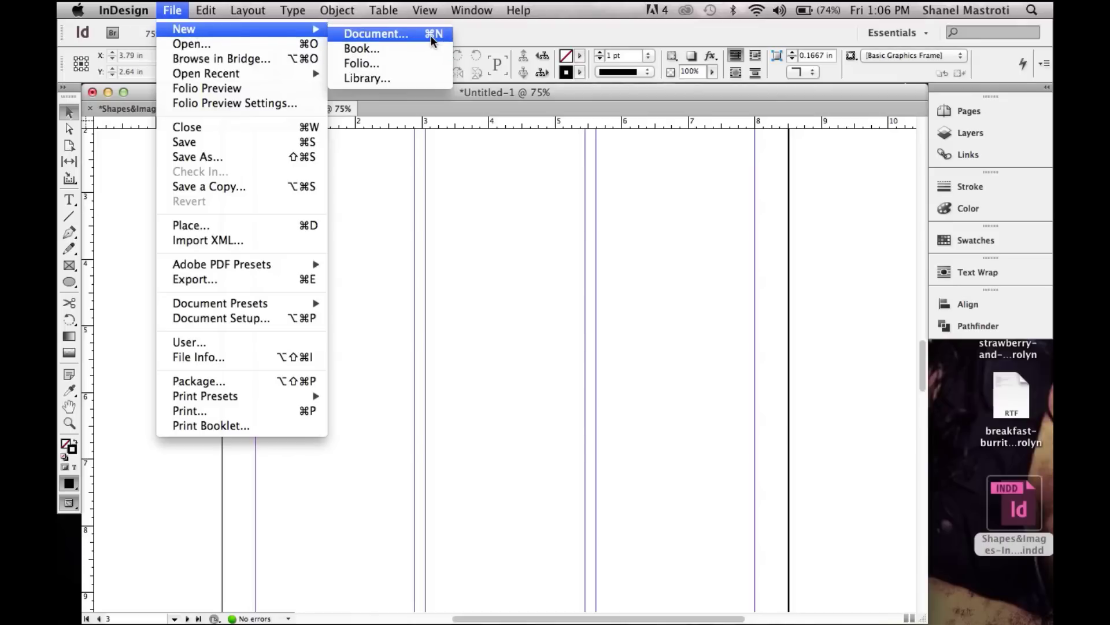
pyautogui.click(541, 199)
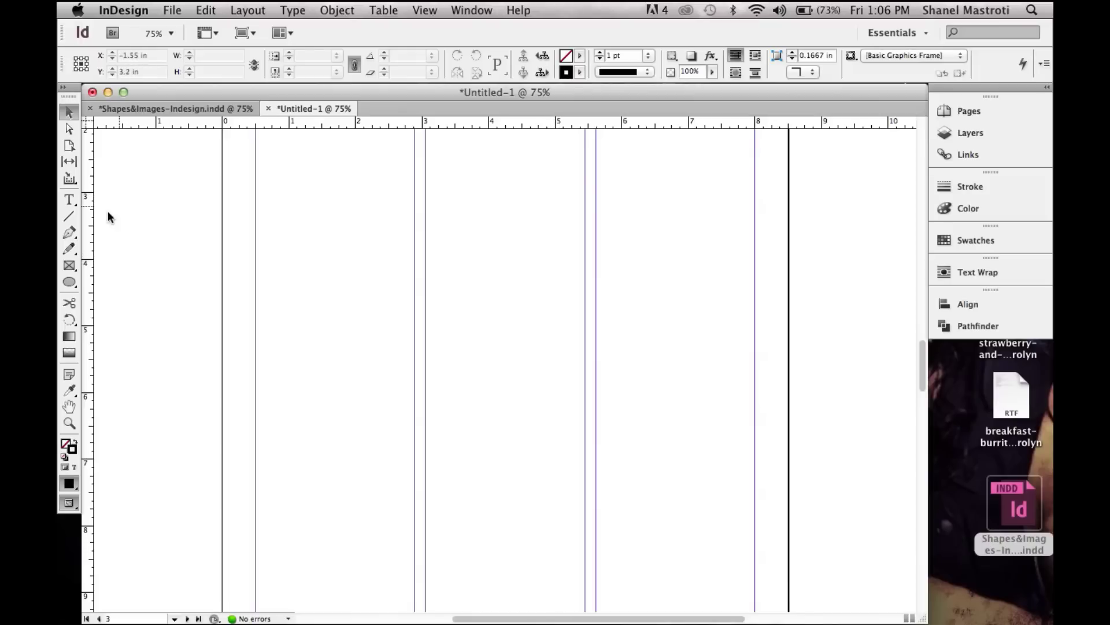
# Draw a tall narrow body ellipse, about 1.04 × 5.22 in, with the Ellipse Tool
pyautogui.click(69, 282)
pyautogui.click(74, 283)
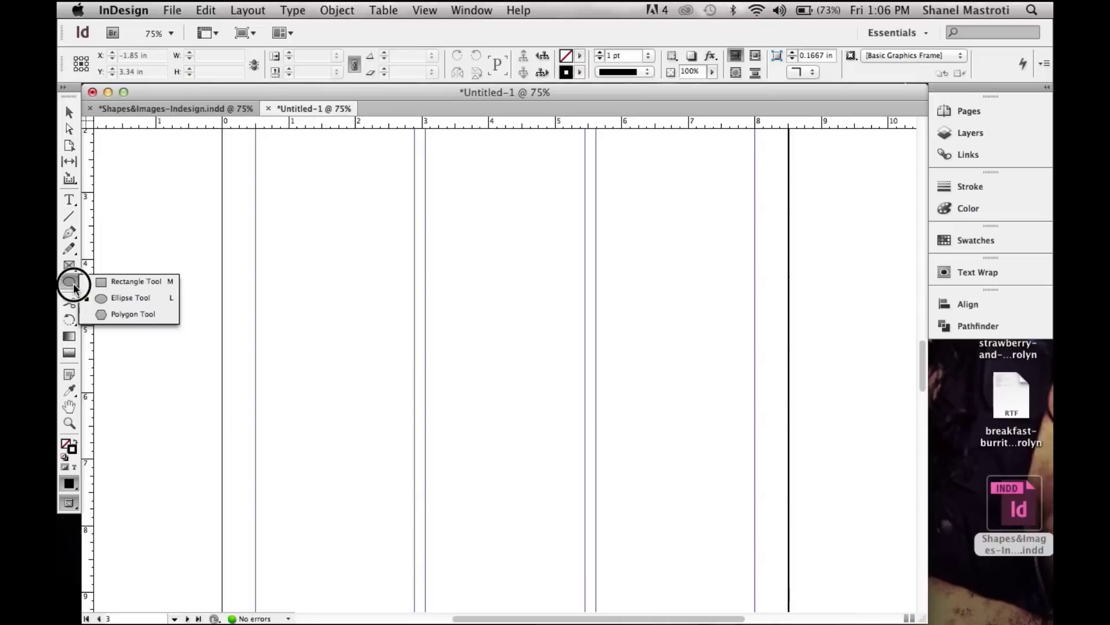
pyautogui.moveTo(73, 288); pyautogui.dragTo(131, 301)
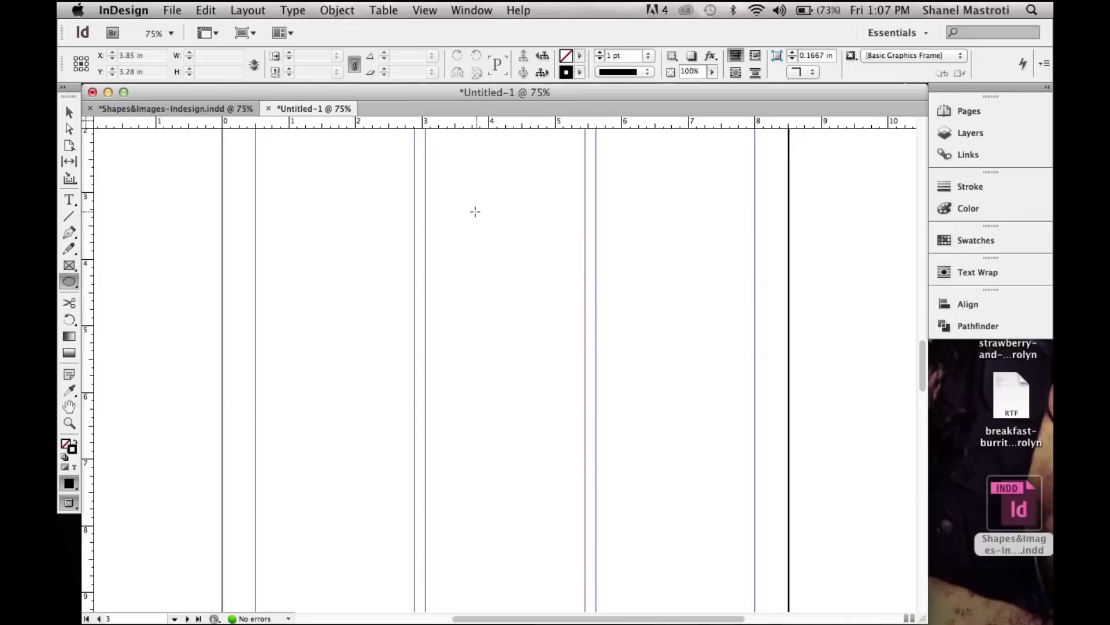
pyautogui.moveTo(469, 207); pyautogui.dragTo(538, 554)
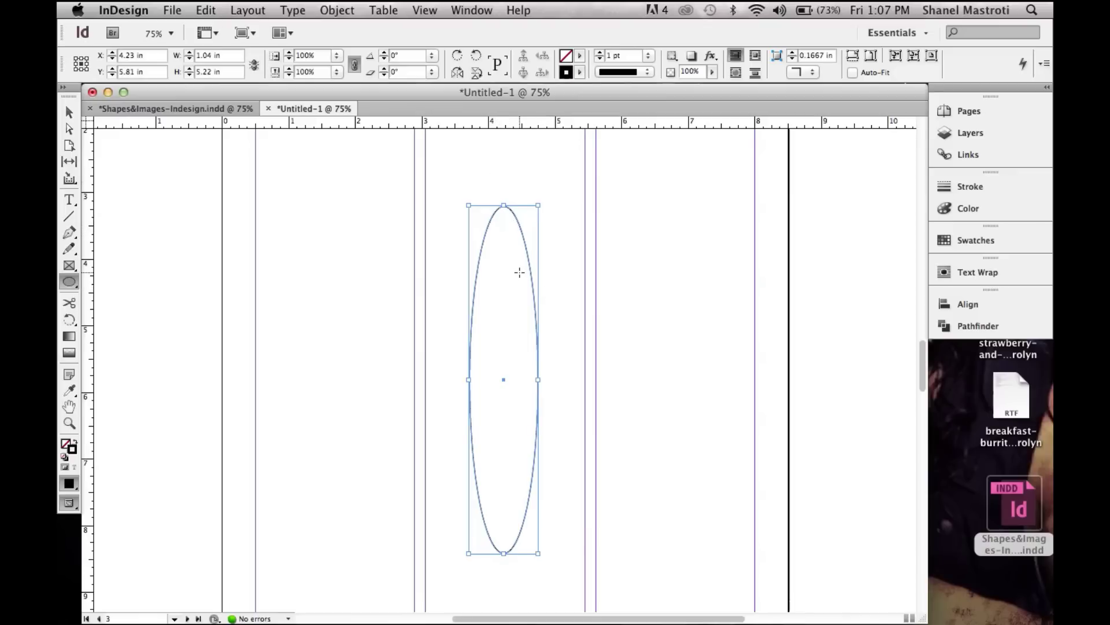
# Draw a 2.735 × 1.82 in upper wing ellipse tilted 24°, and duplicate it below
pyautogui.moveTo(515, 255); pyautogui.dragTo(696, 377)
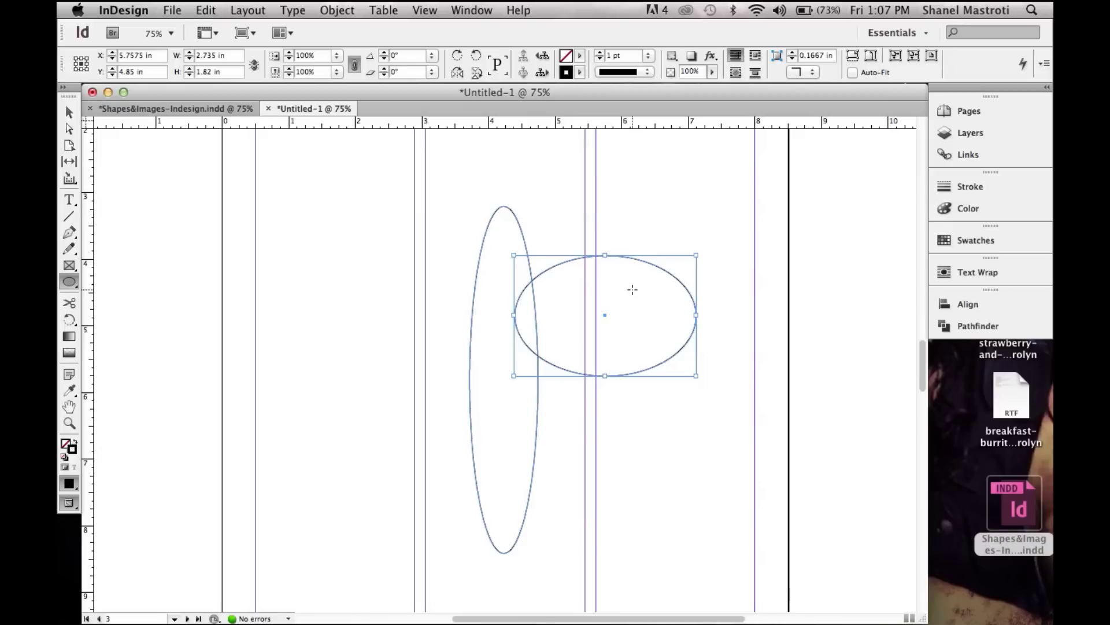
pyautogui.press('v')
pyautogui.moveTo(701, 249); pyautogui.dragTo(674, 207)
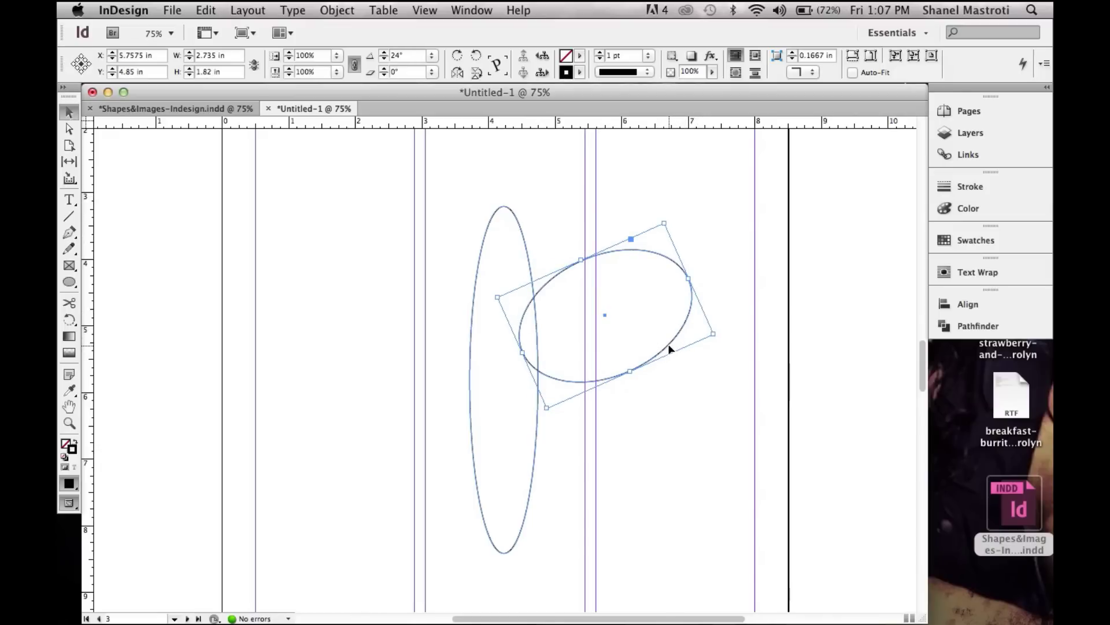
pyautogui.moveTo(668, 343); pyautogui.dragTo(665, 326)
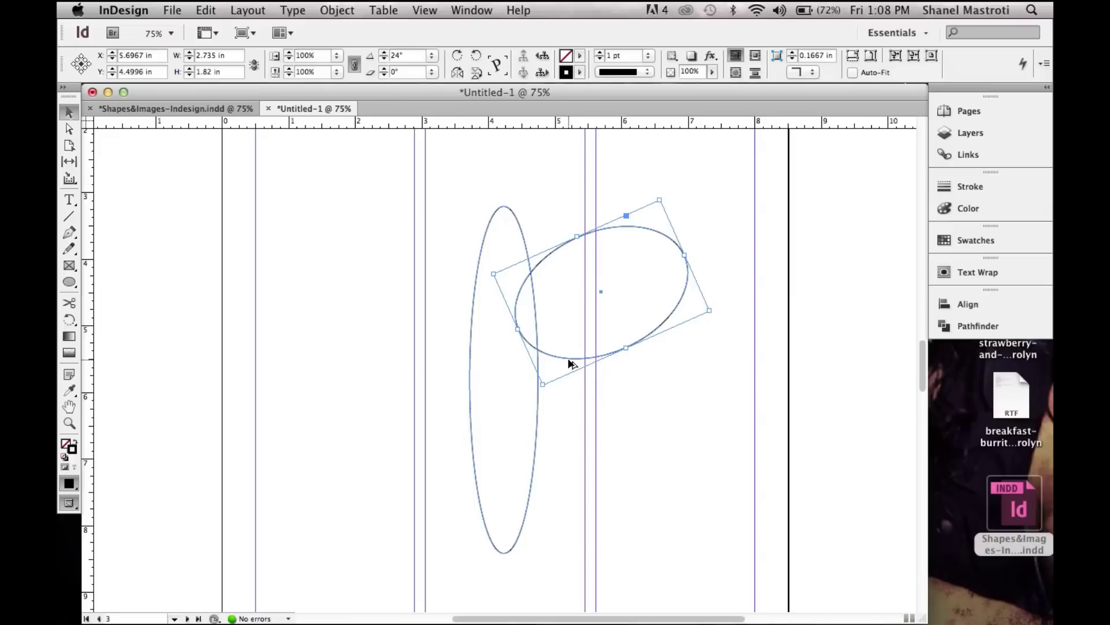
pyautogui.moveTo(569, 363); pyautogui.dragTo(564, 511)
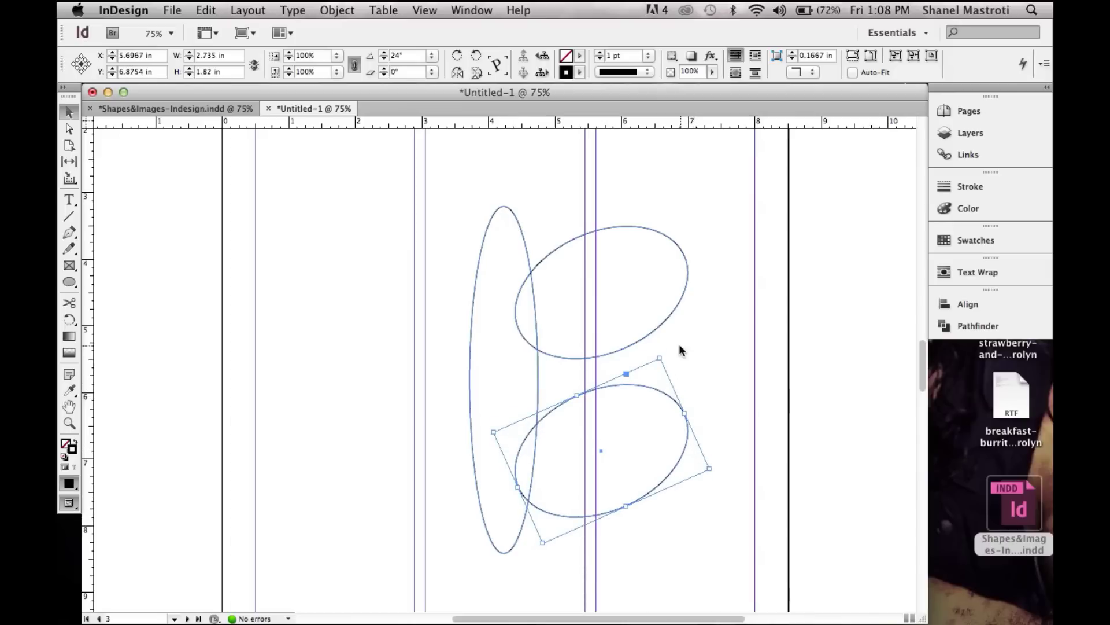
pyautogui.click(666, 351)
# Tilt the lower wing to about -27°, enlarge it to about 3.17 in wide, then select both right wings
pyautogui.moveTo(666, 351); pyautogui.dragTo(670, 455)
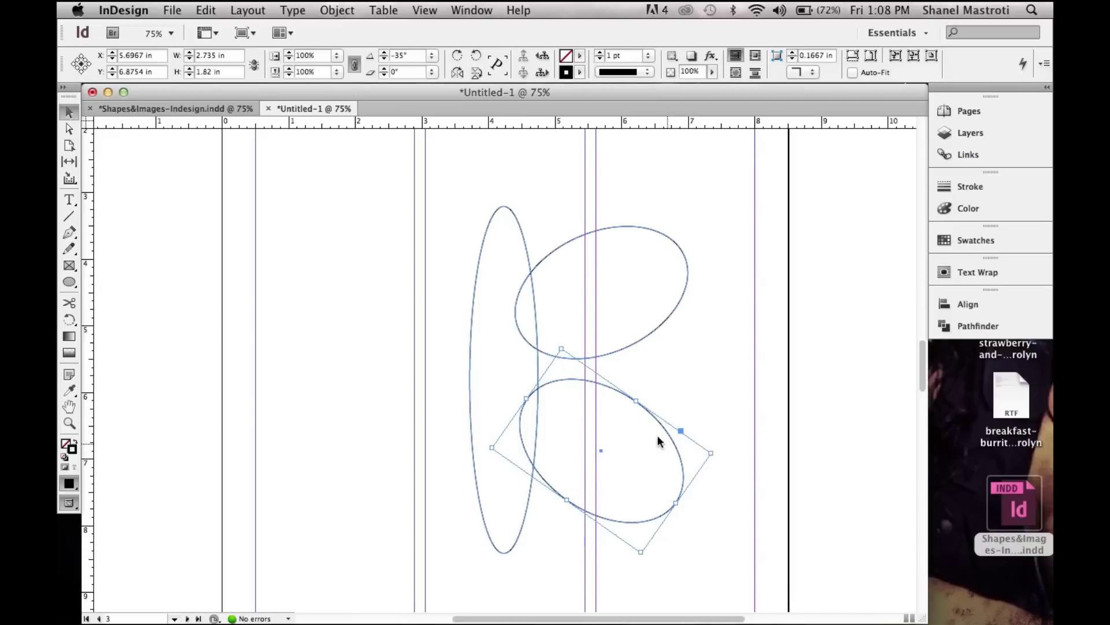
pyautogui.moveTo(636, 401); pyautogui.dragTo(652, 377)
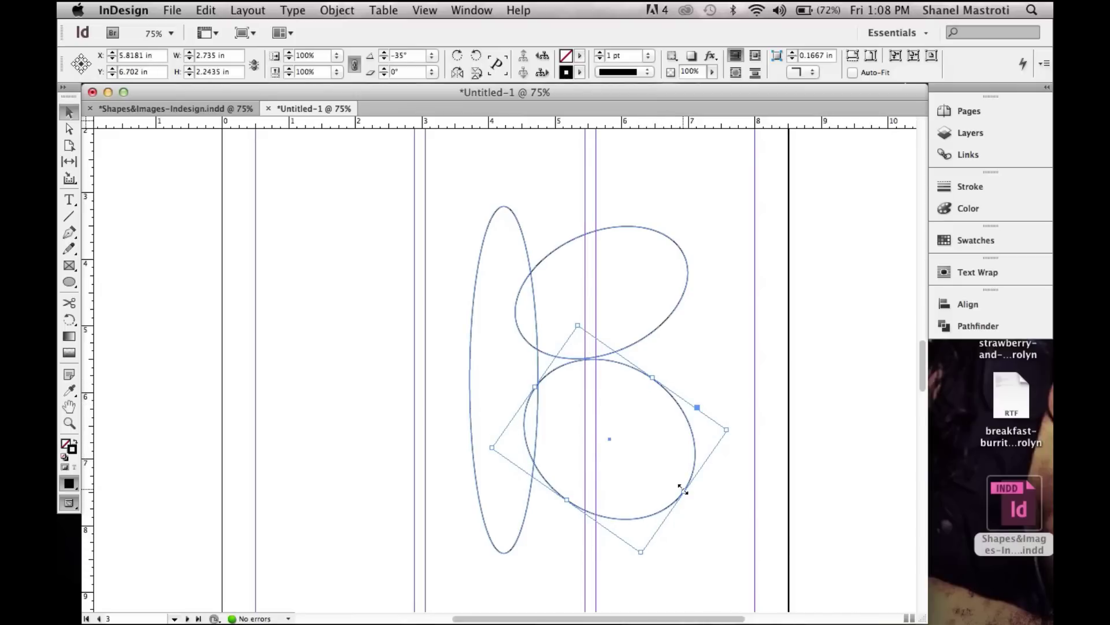
pyautogui.moveTo(683, 491); pyautogui.dragTo(708, 507)
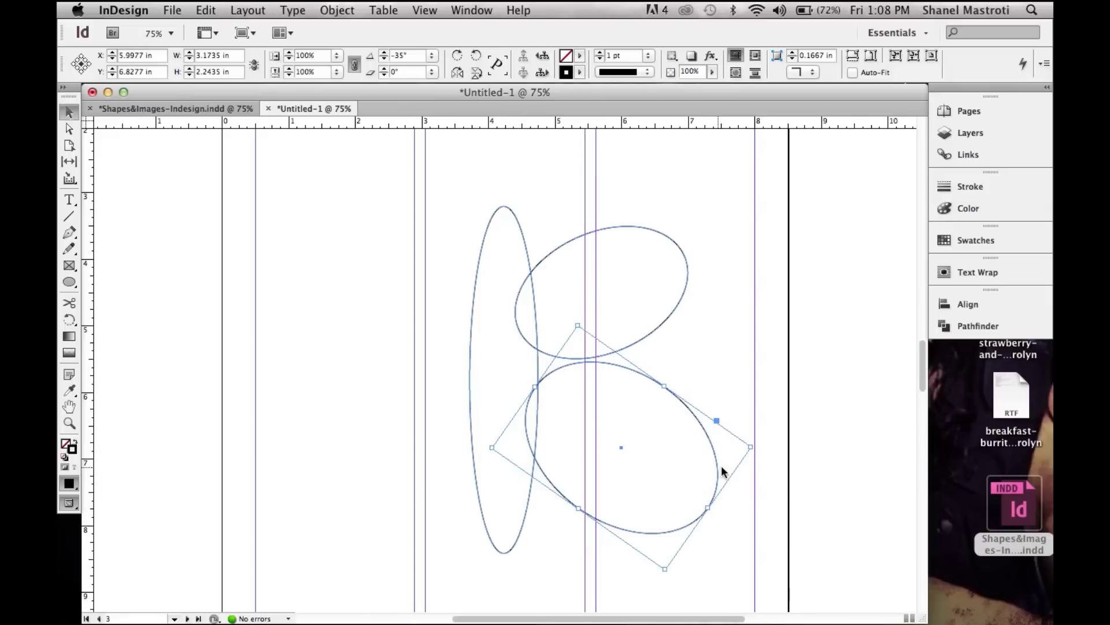
pyautogui.moveTo(756, 444); pyautogui.dragTo(690, 399)
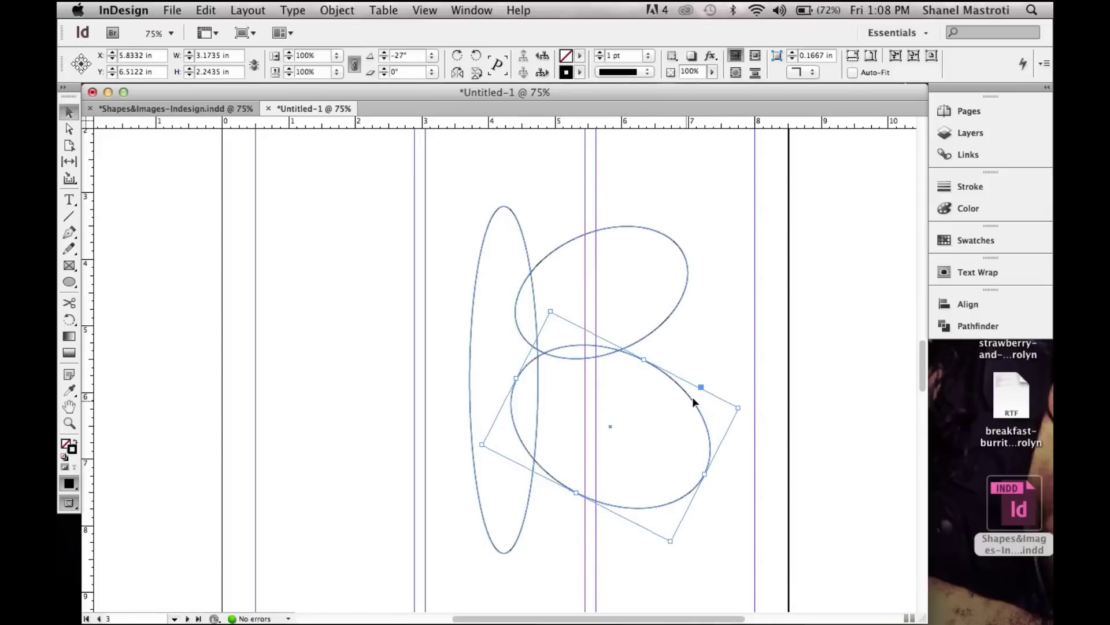
pyautogui.click(706, 339)
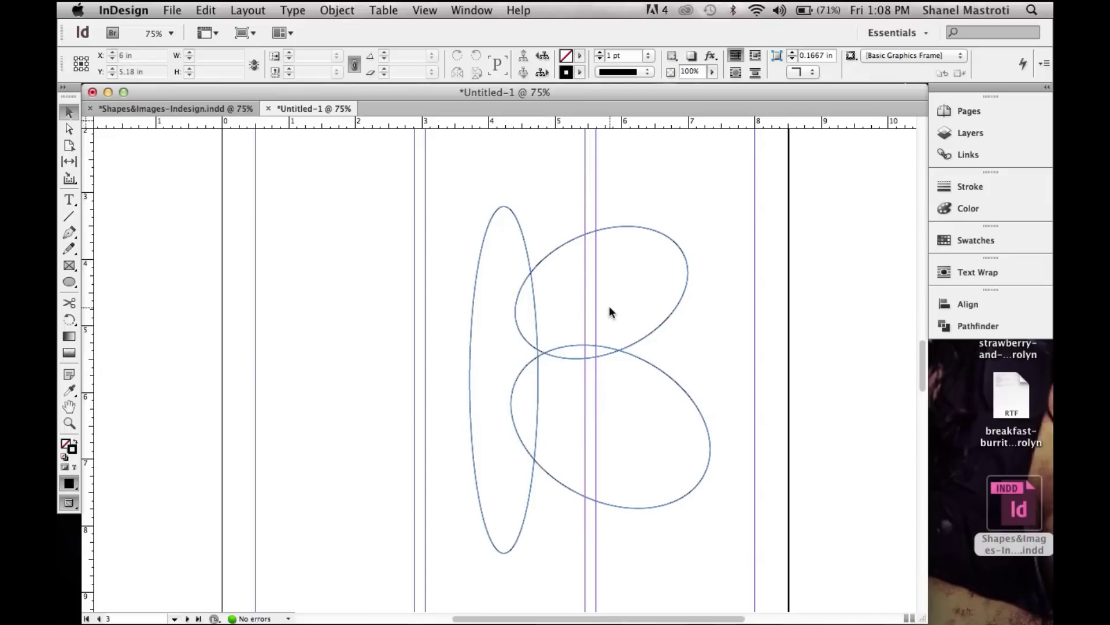
pyautogui.moveTo(580, 198); pyautogui.dragTo(651, 531)
# Nudge the right wings left and place a horizontally flipped copy on the body's left
pyautogui.press('Left')
pyautogui.press('Left')
pyautogui.press('Left')
pyautogui.press('Left')
pyautogui.press('Left')
pyautogui.press('Left')
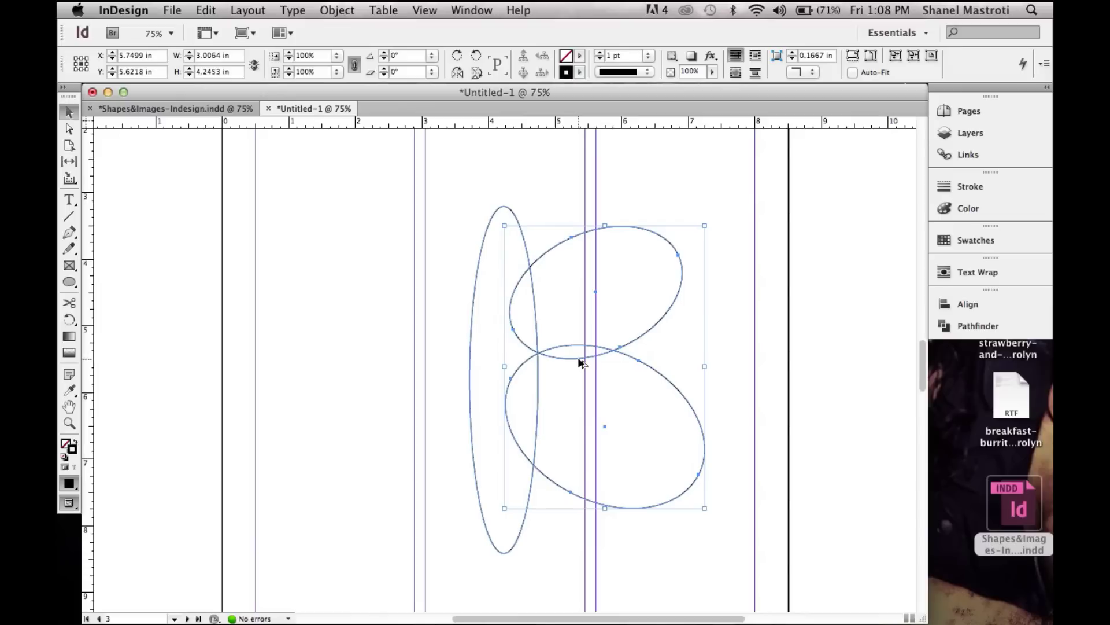
pyautogui.moveTo(578, 359); pyautogui.dragTo(343, 366)
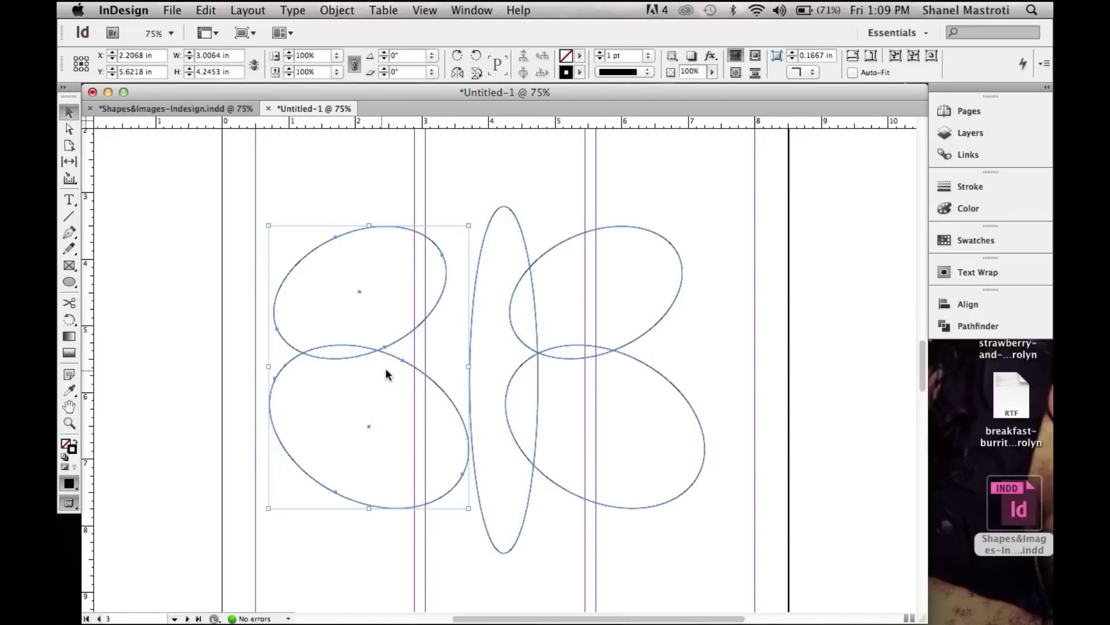
pyautogui.click(328, 12)
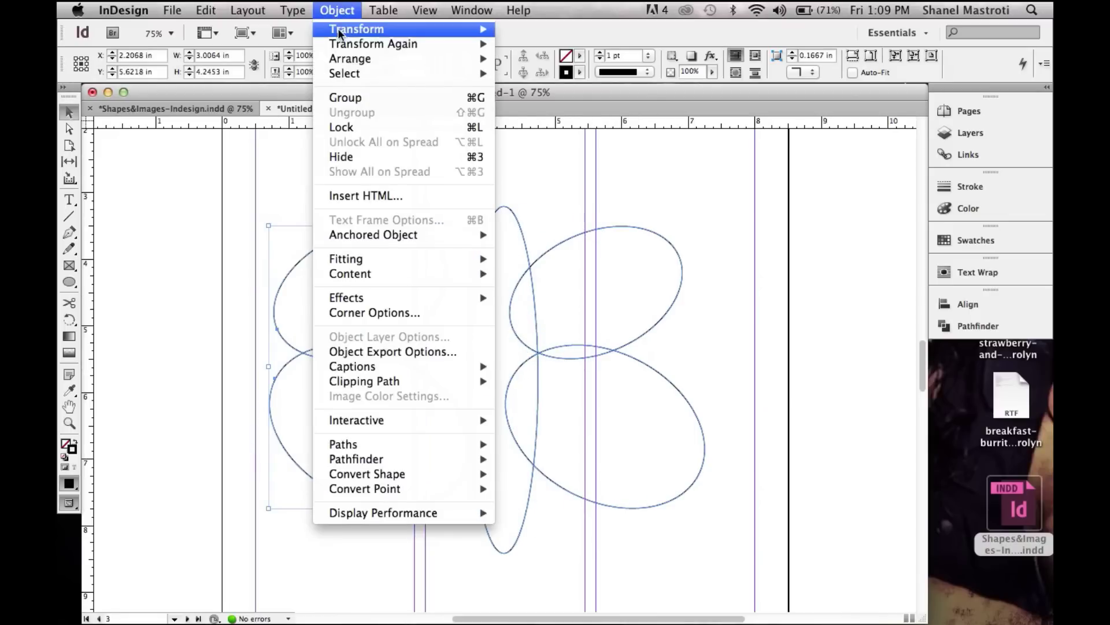
pyautogui.moveTo(389, 29)
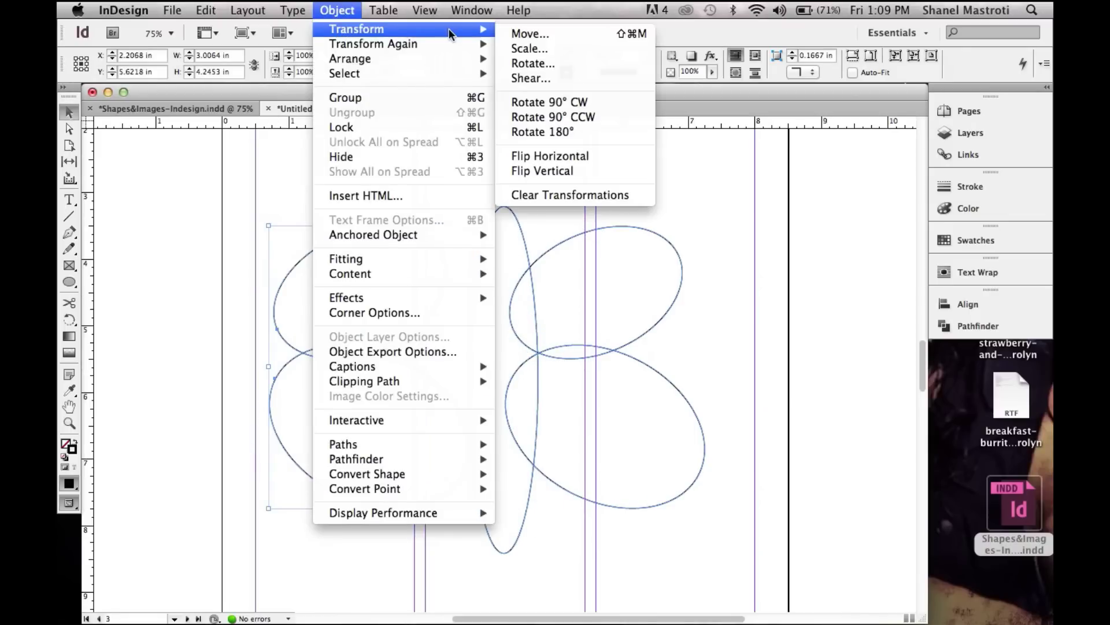
pyautogui.click(539, 157)
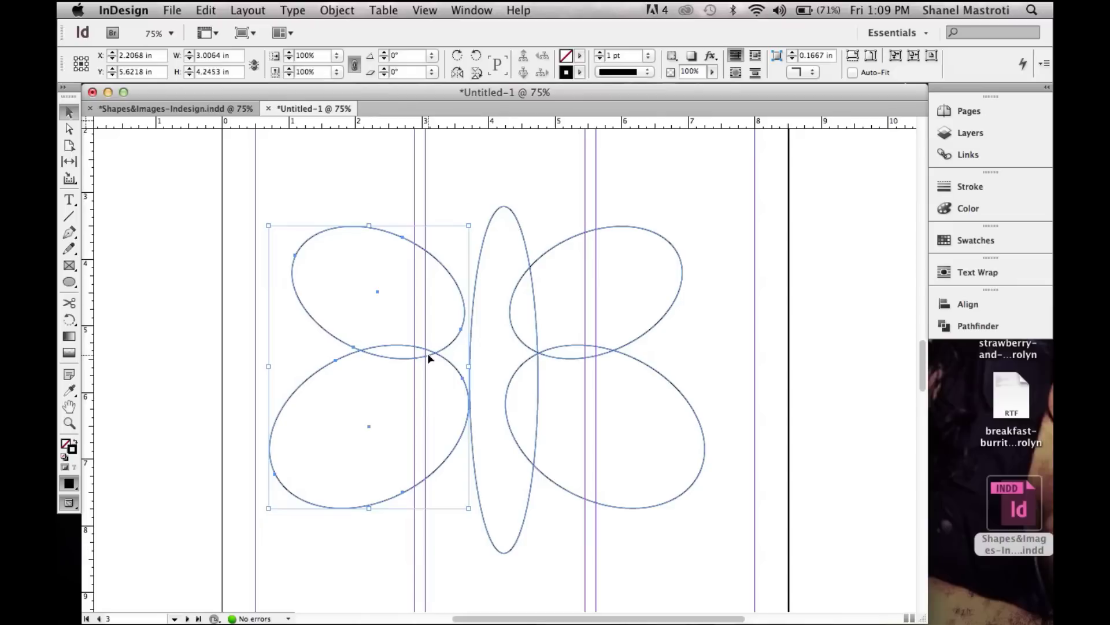
# Position the mirrored wings at X 2.7512 in beside the body and select all ellipses
pyautogui.moveTo(429, 358); pyautogui.dragTo(470, 359)
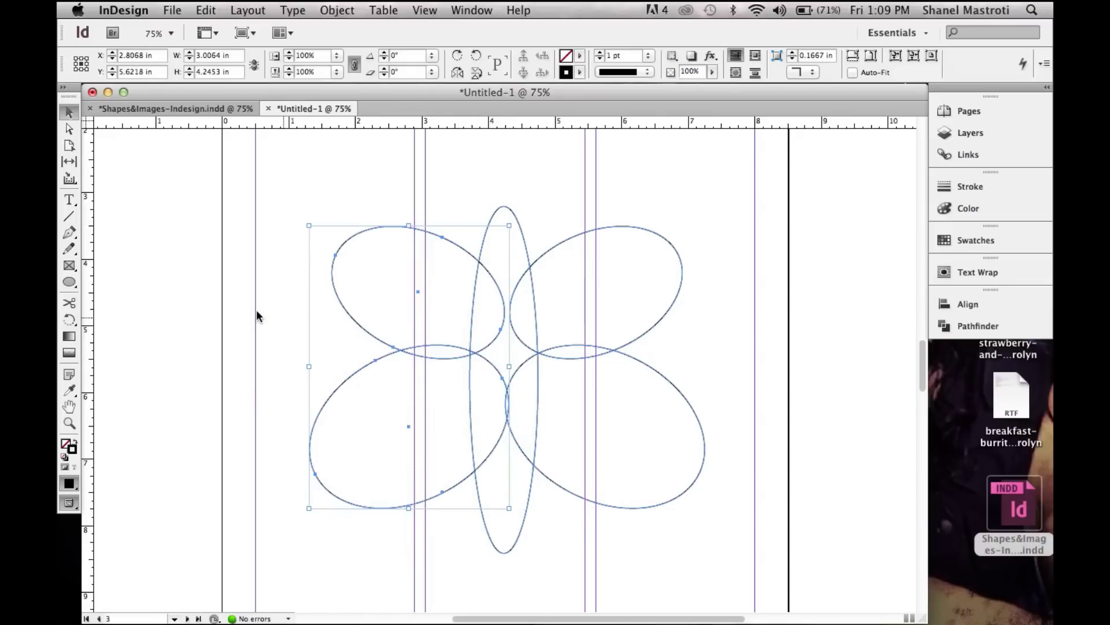
pyautogui.press('Left')
pyautogui.press('Left')
pyautogui.press('Left')
pyautogui.press('Left')
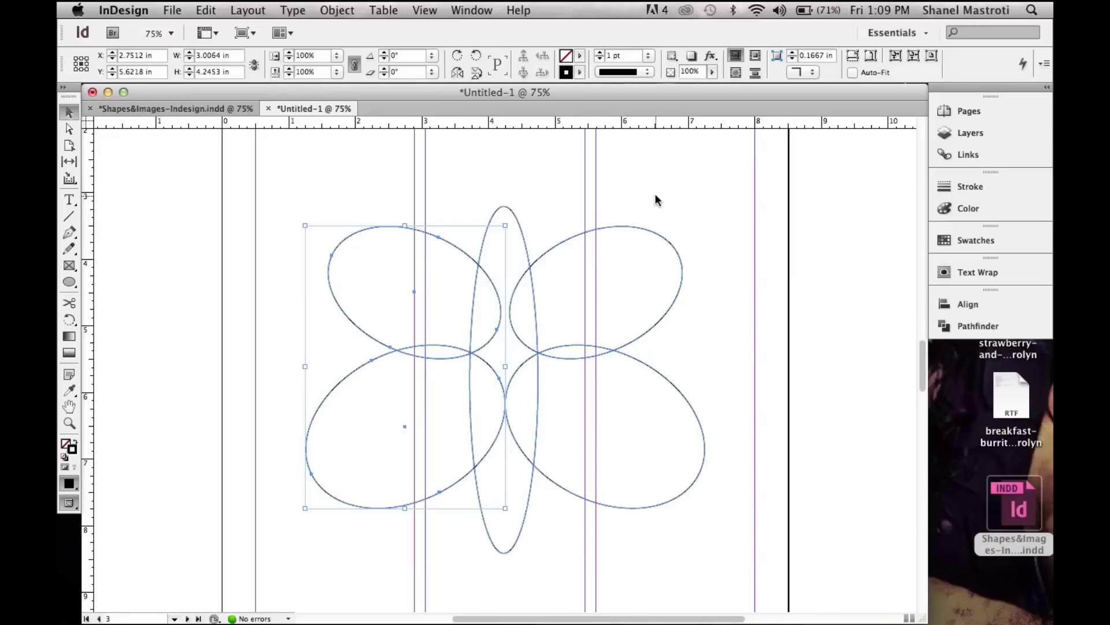
pyautogui.moveTo(370, 161); pyautogui.dragTo(674, 564)
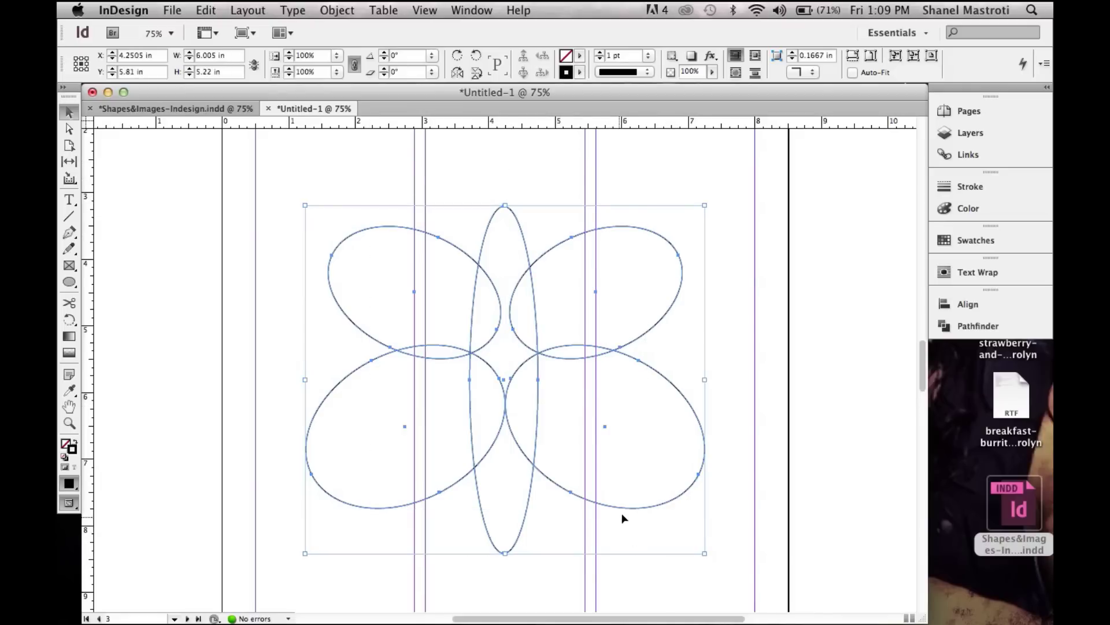
pyautogui.click(583, 75)
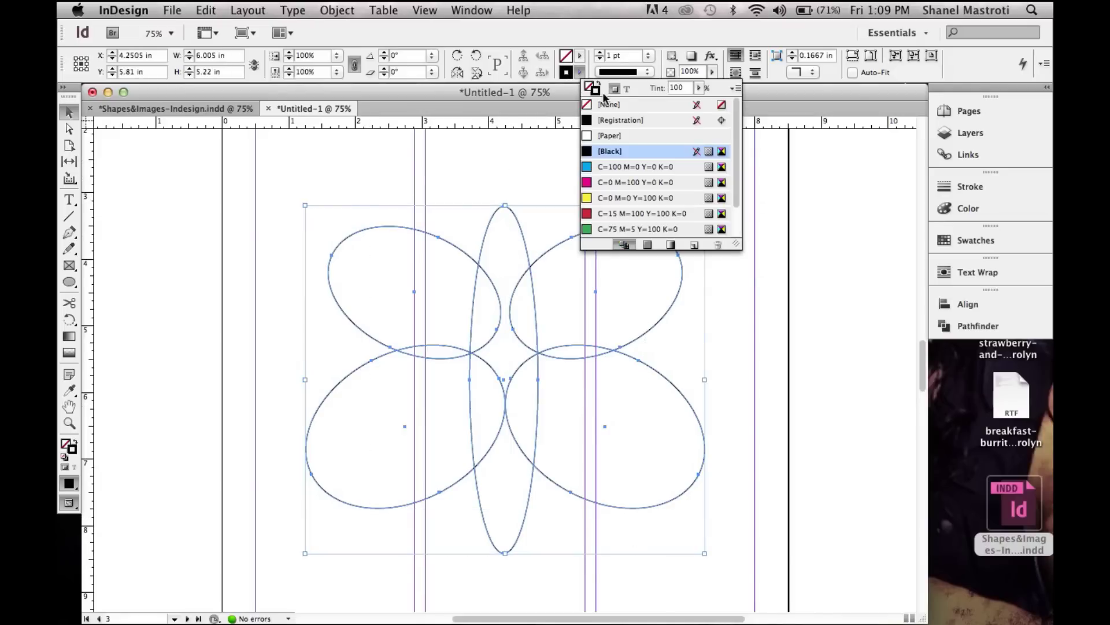
# Set the ellipses' stroke to [None]
pyautogui.click(610, 106)
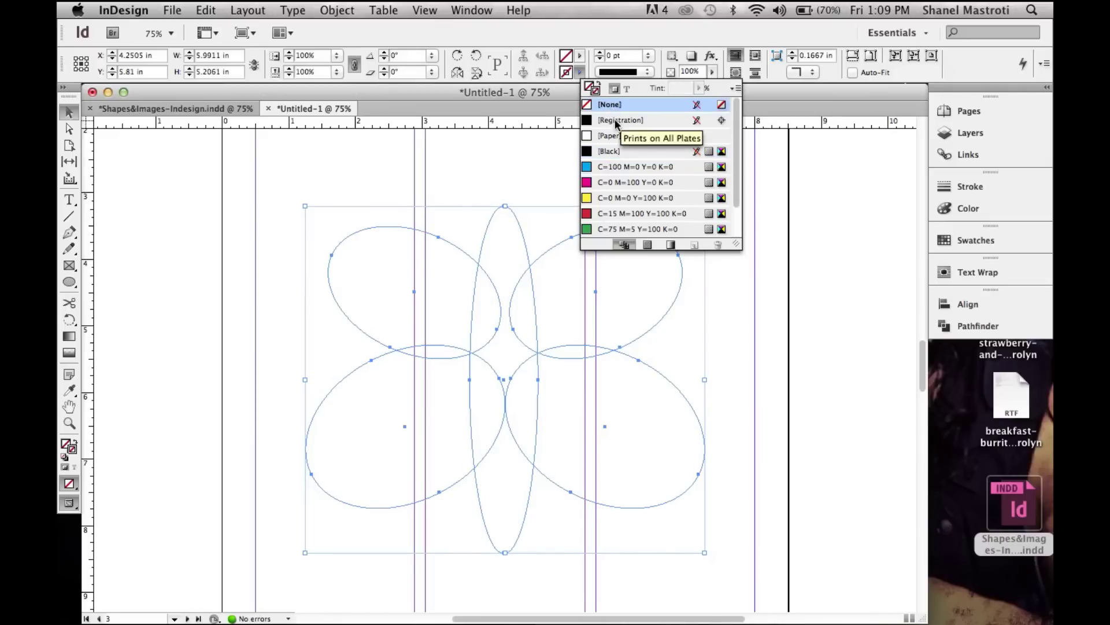
pyautogui.click(583, 72)
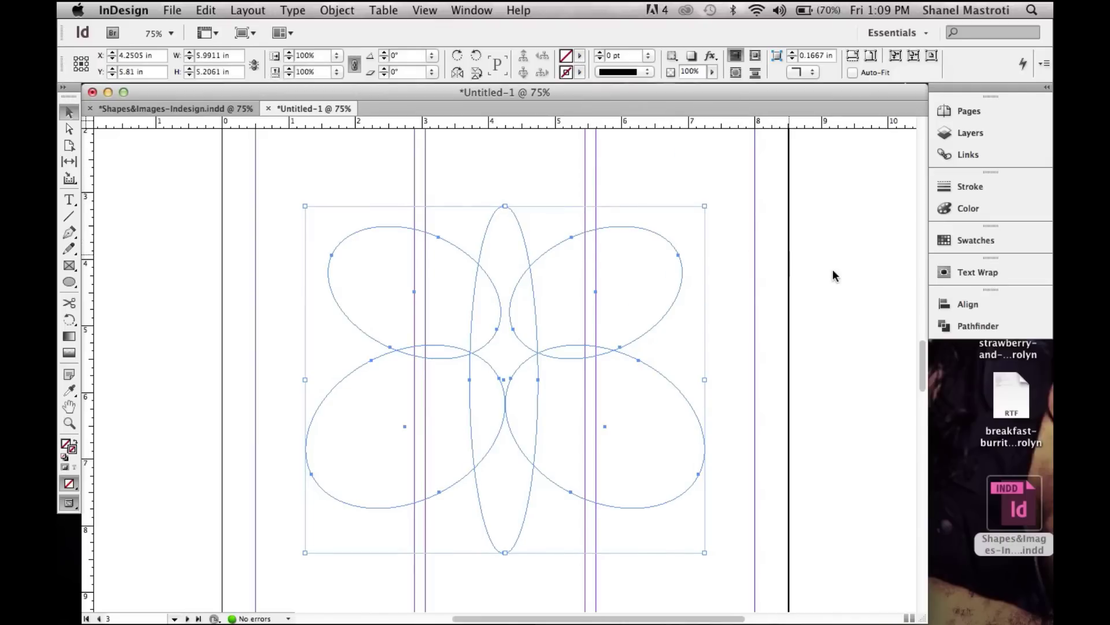
pyautogui.click(988, 326)
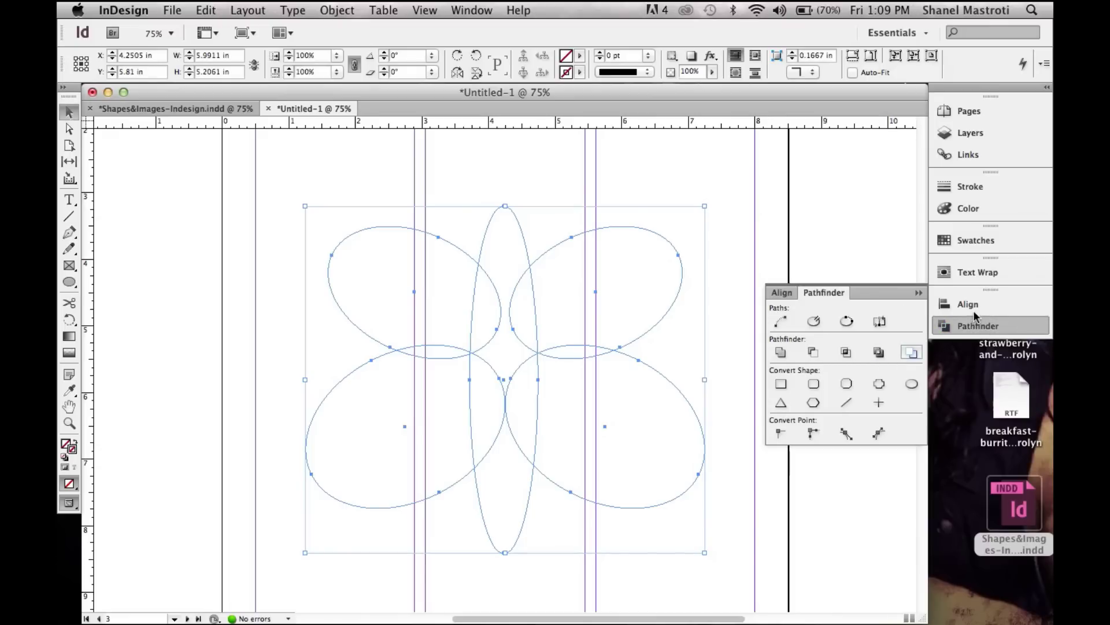
# Merge all ellipses with Pathfinder Add into one 6.40 × 5.73 in butterfly path
pyautogui.click(463, 12)
pyautogui.moveTo(564, 261)
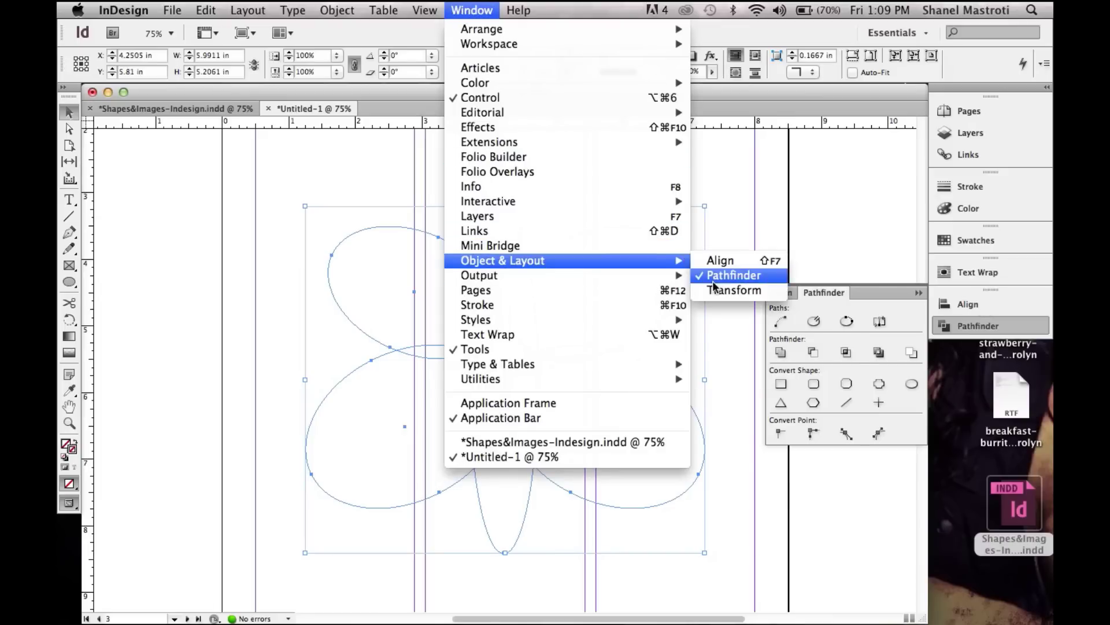
pyautogui.click(876, 302)
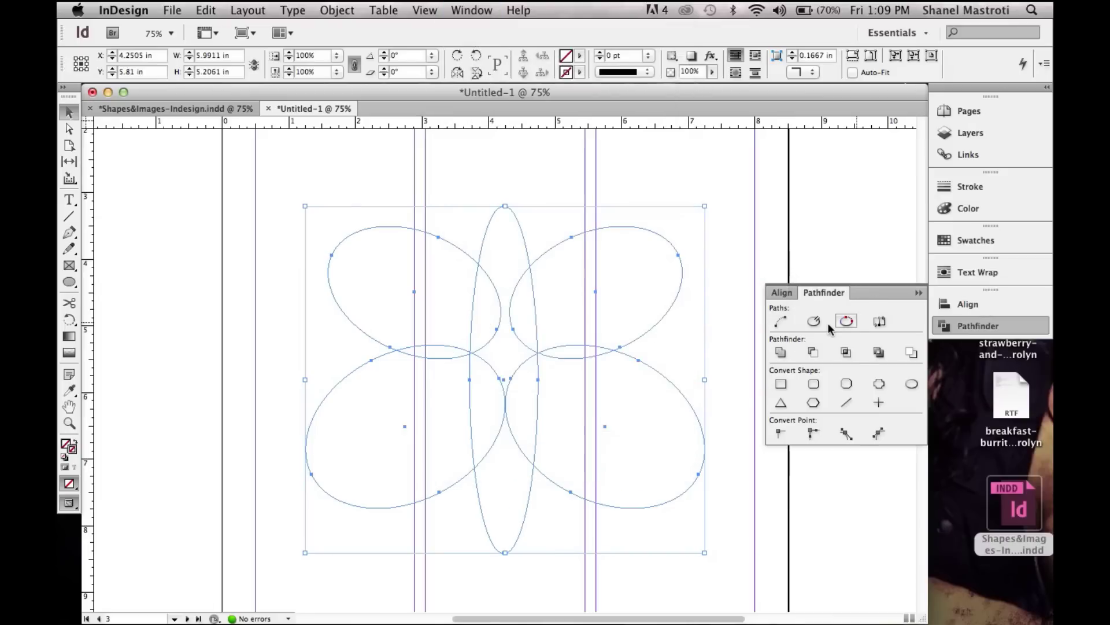
pyautogui.click(782, 353)
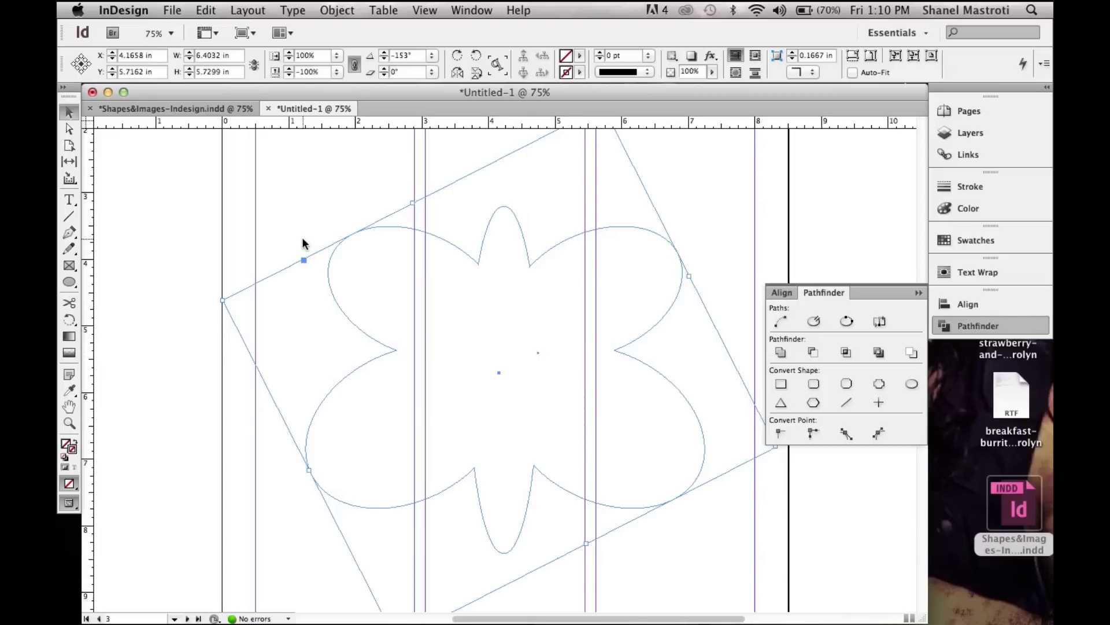
pyautogui.click(173, 10)
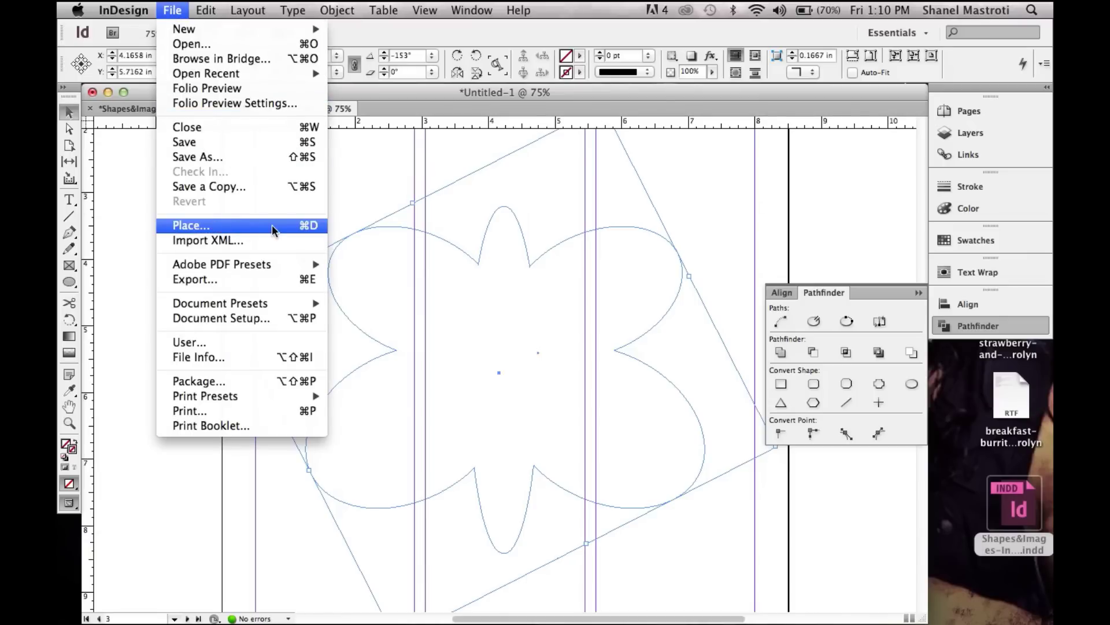
# Place butterflies.jpg from Pictures into the butterfly frame, replacing the selected item
pyautogui.click(305, 225)
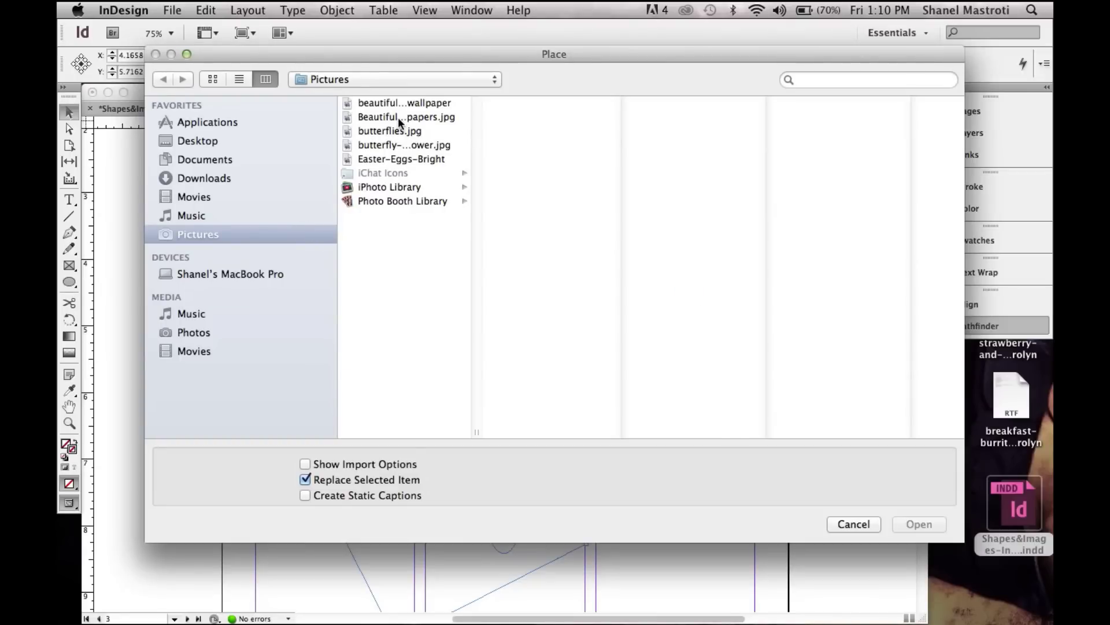
pyautogui.click(397, 130)
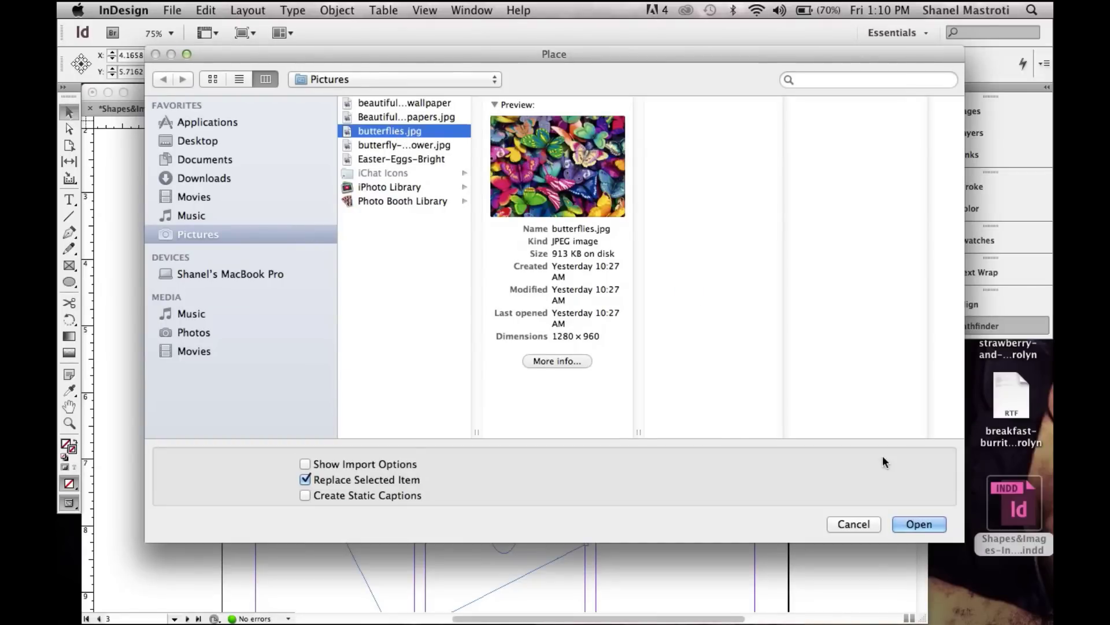
pyautogui.click(919, 524)
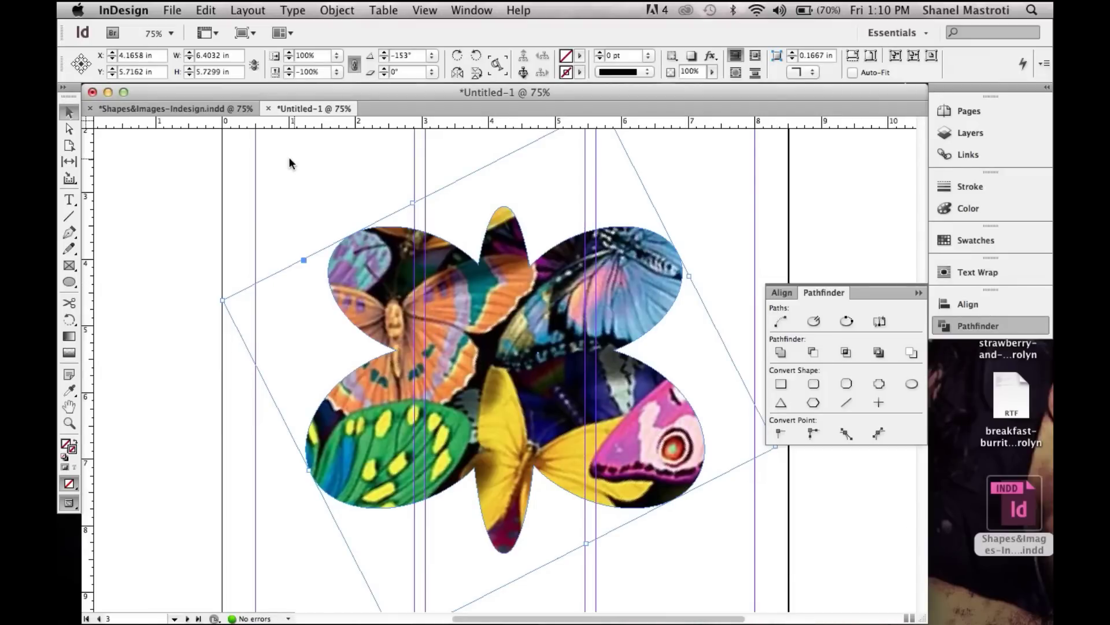
pyautogui.click(70, 129)
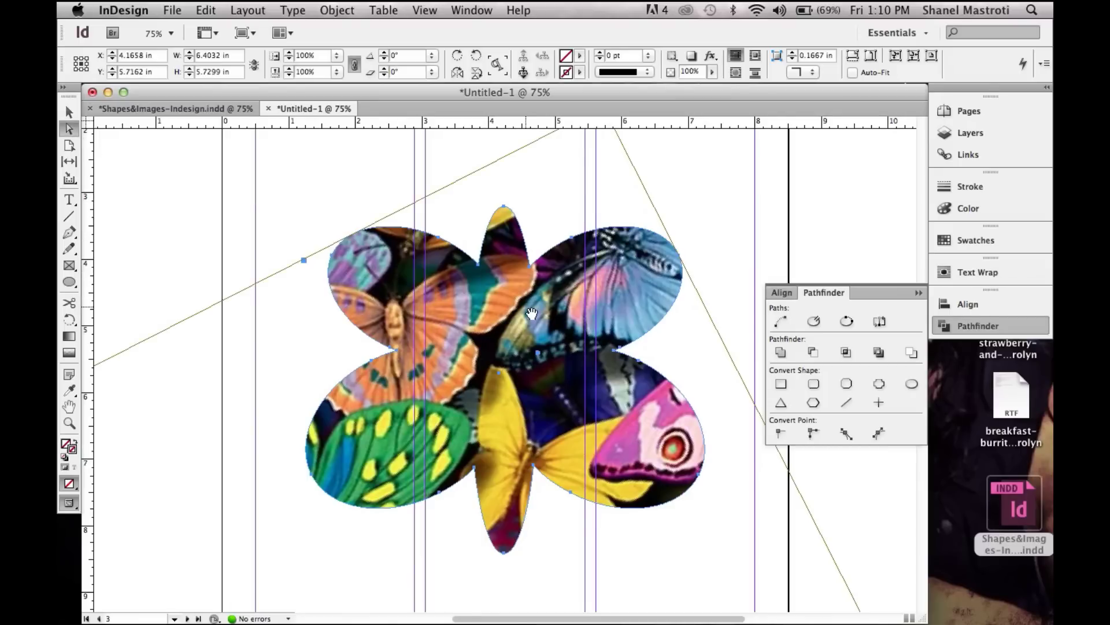
# Shrink the butterflies photo to about 10.03 × 7.52 in and shift it down-right inside the frame
pyautogui.click(510, 348)
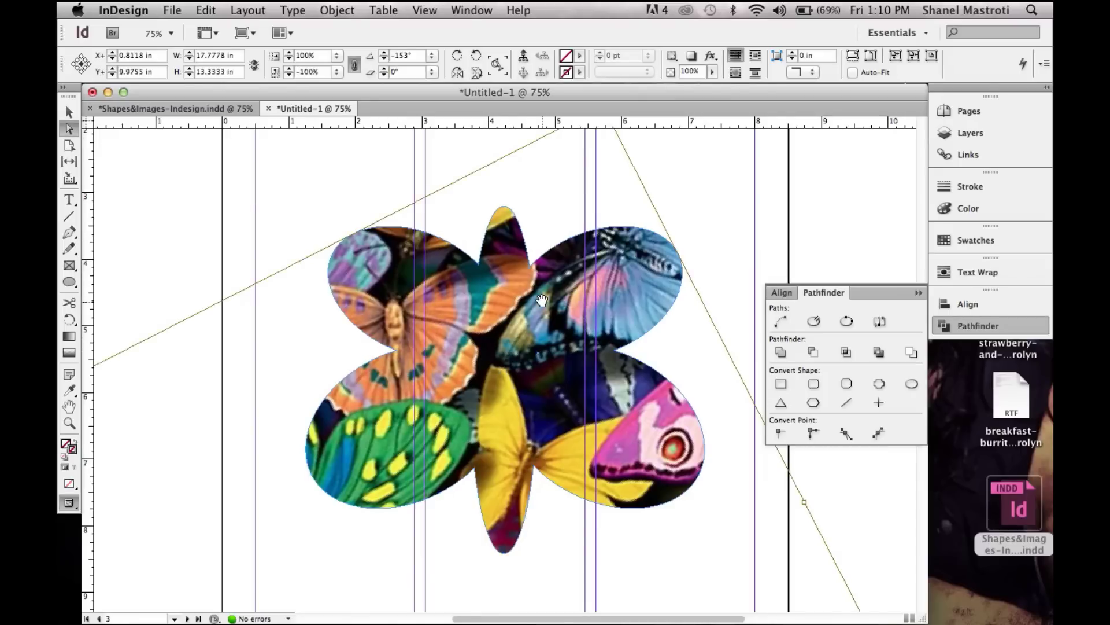
pyautogui.scroll(2, 541, 298)
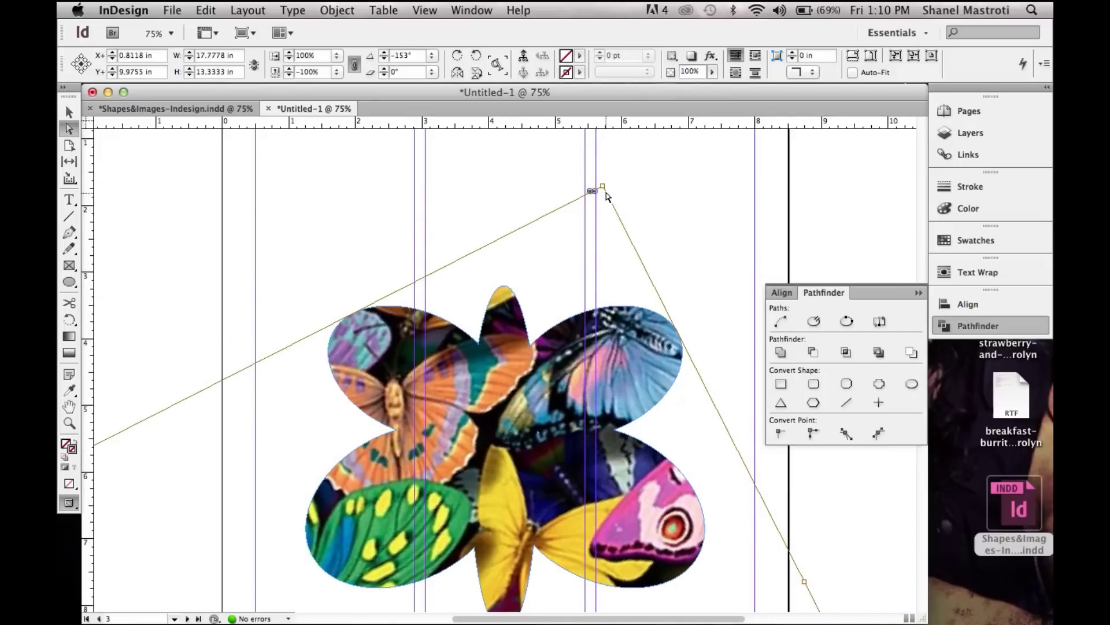
pyautogui.moveTo(599, 184); pyautogui.dragTo(573, 195)
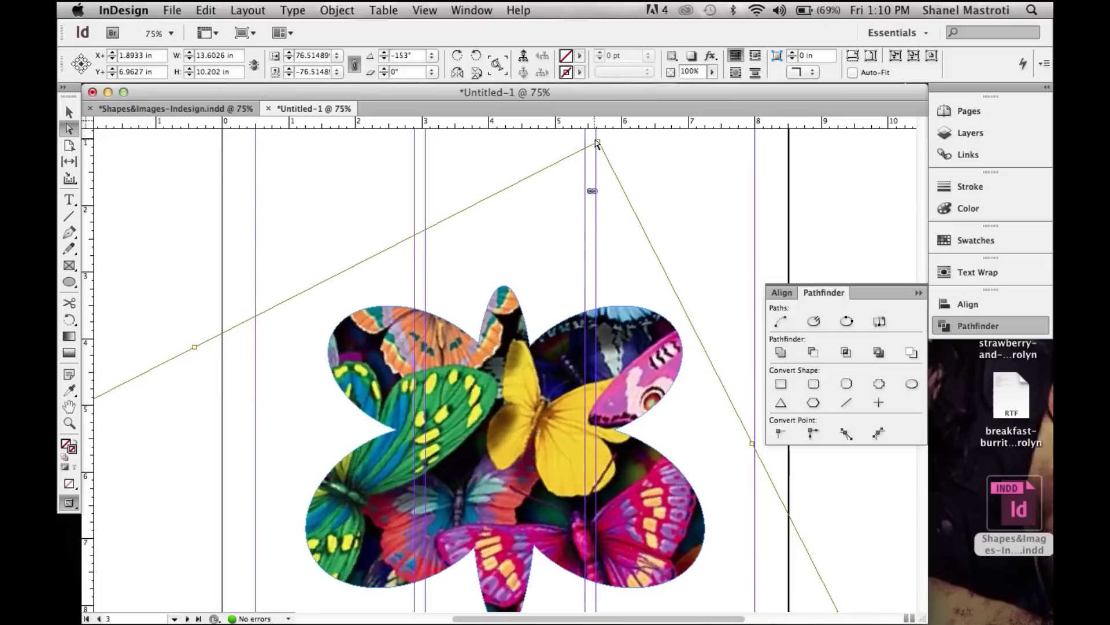
pyautogui.moveTo(599, 143); pyautogui.dragTo(629, 175)
pyautogui.scroll(-5, 607, 287)
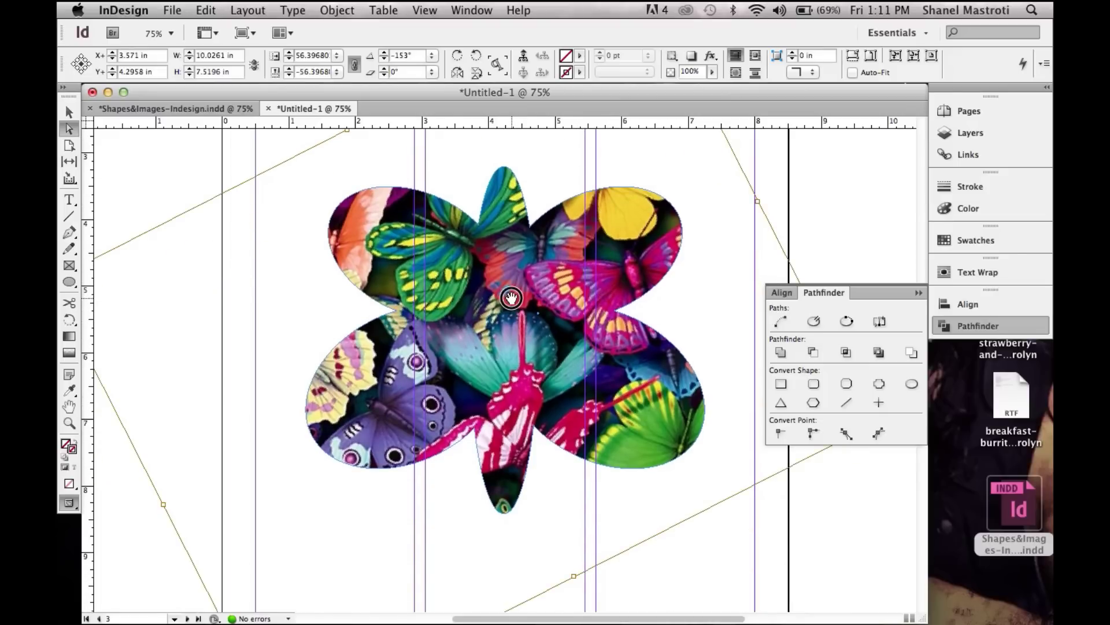
pyautogui.moveTo(510, 299); pyautogui.dragTo(527, 312)
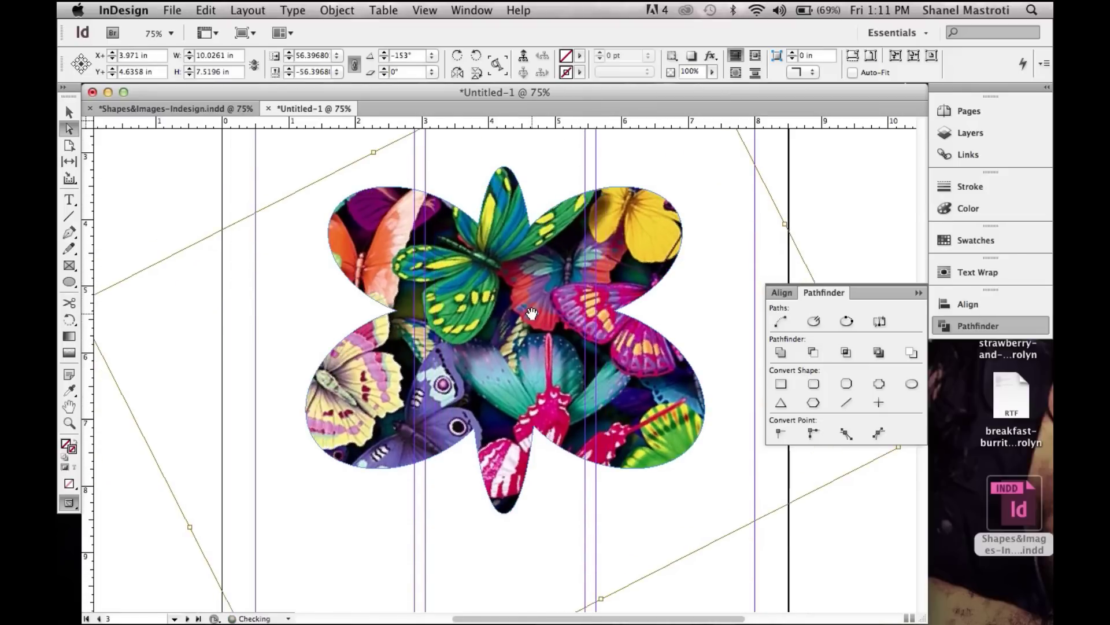